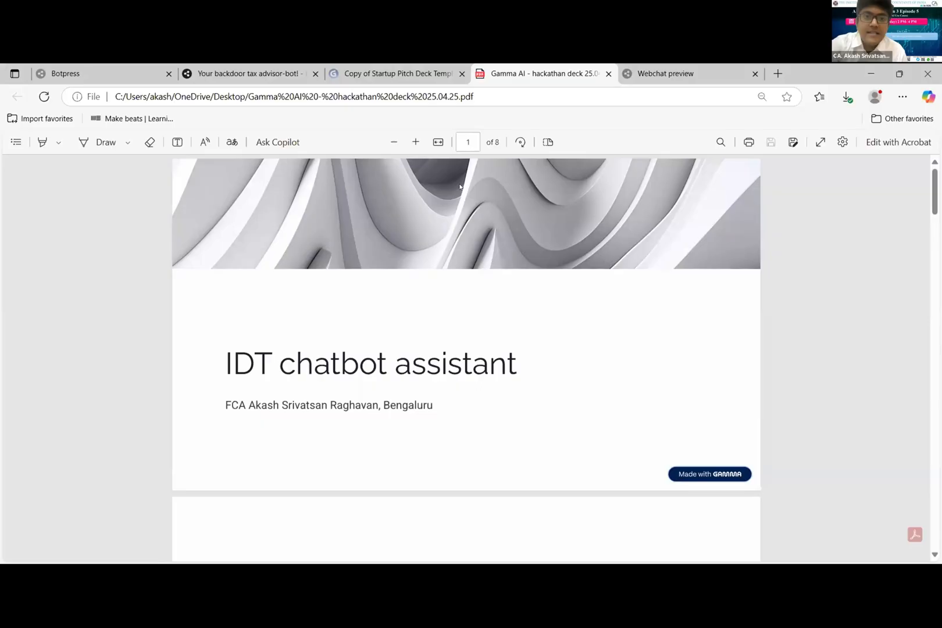
# View the editable 'Copy of Startup Pitch Deck Template' in Gamma, then return to the 'Gamma AI - hackathan deck' PDF
pyautogui.click(397, 72)
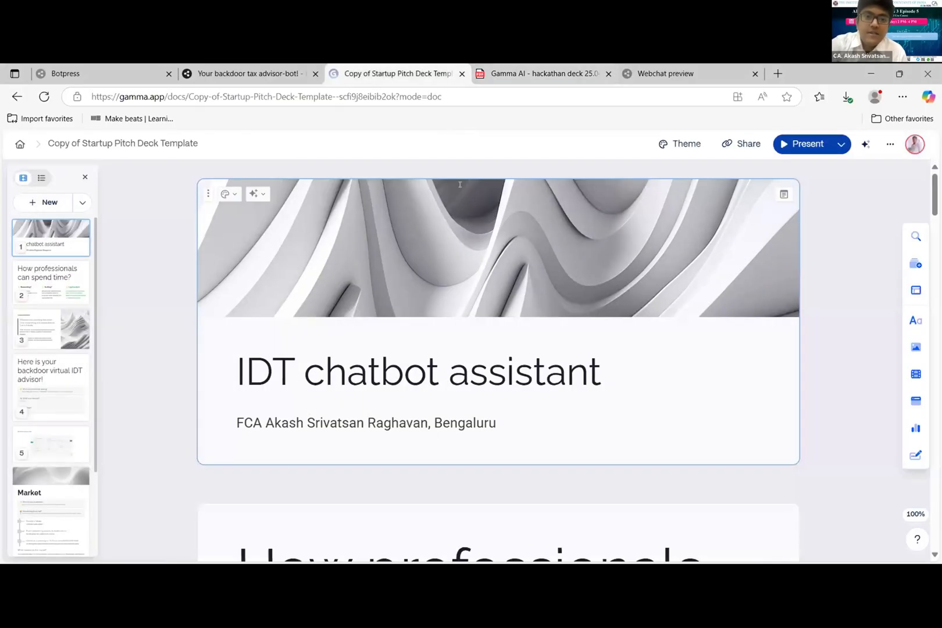
pyautogui.click(530, 73)
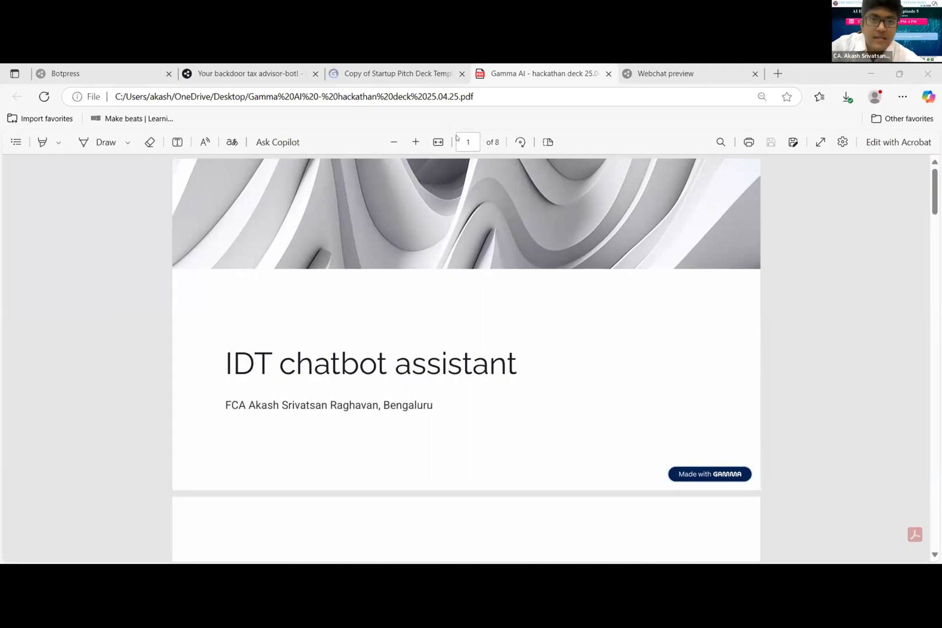
# Refocus the Edge PDF viewer and advance the deck to its Problem statement page
pyautogui.click(457, 139)
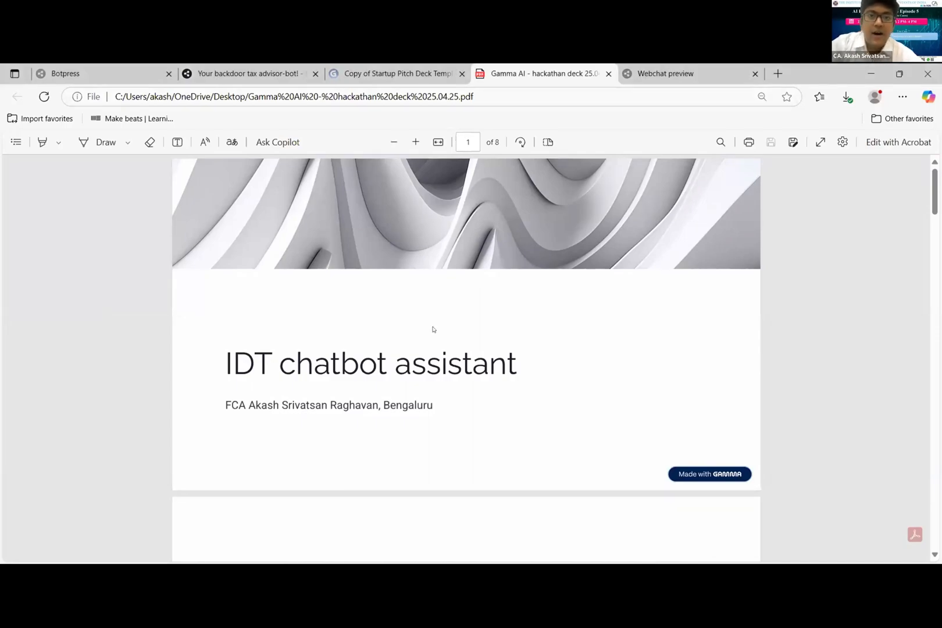
pyautogui.scroll(-5, 505, 223)
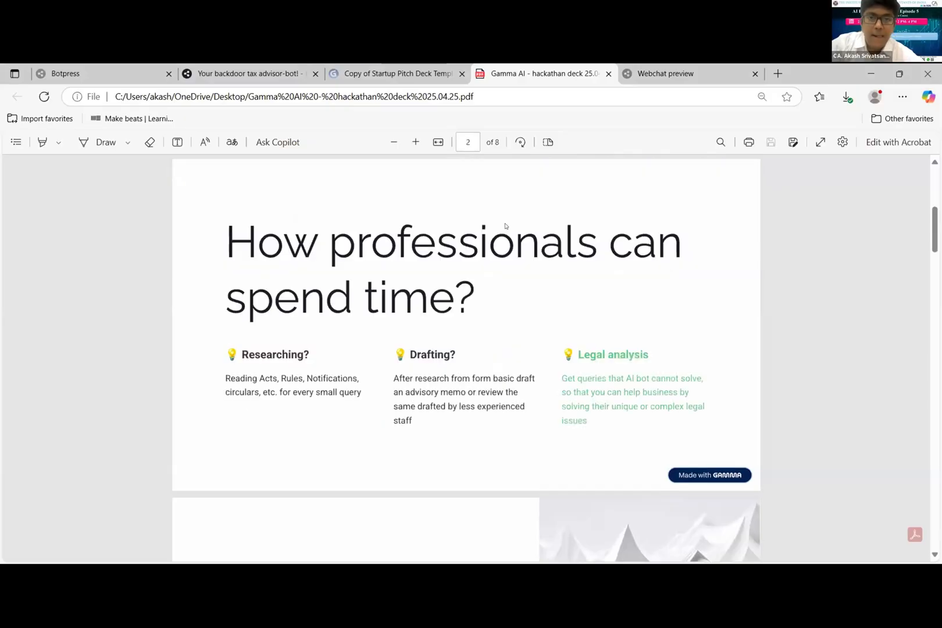
pyautogui.scroll(5, 505, 226)
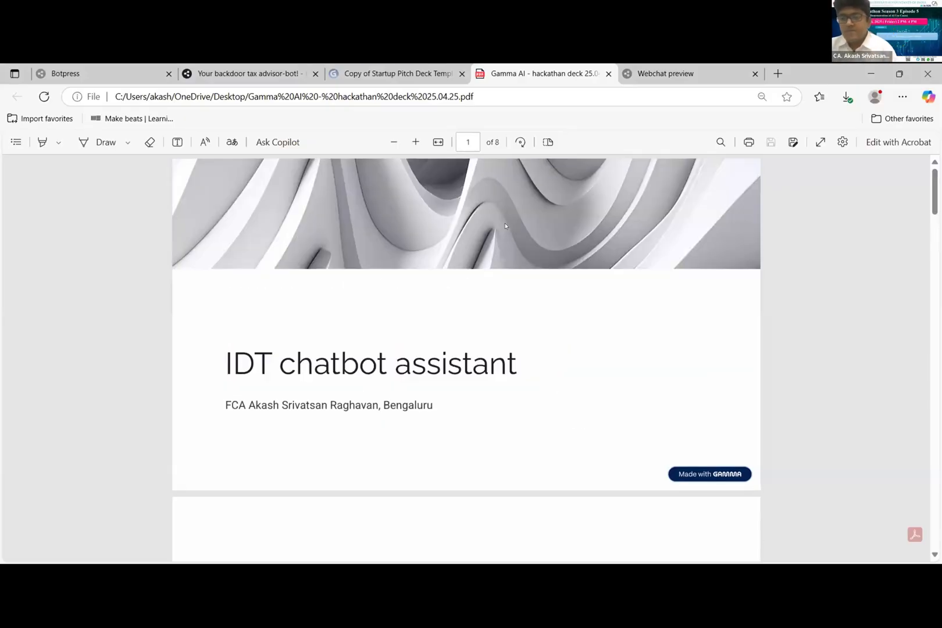
pyautogui.scroll(-5, 505, 225)
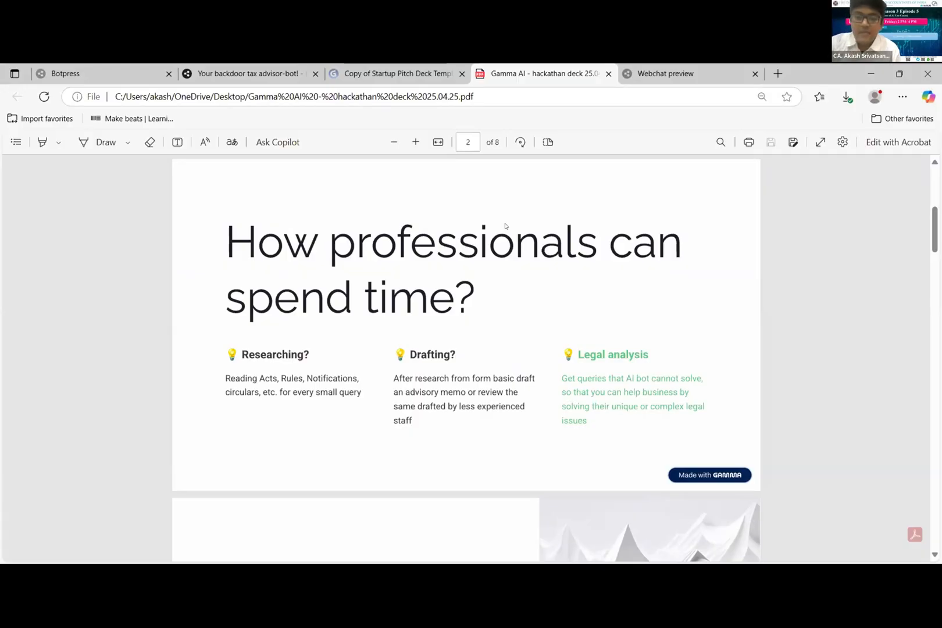
pyautogui.press('pagedown')
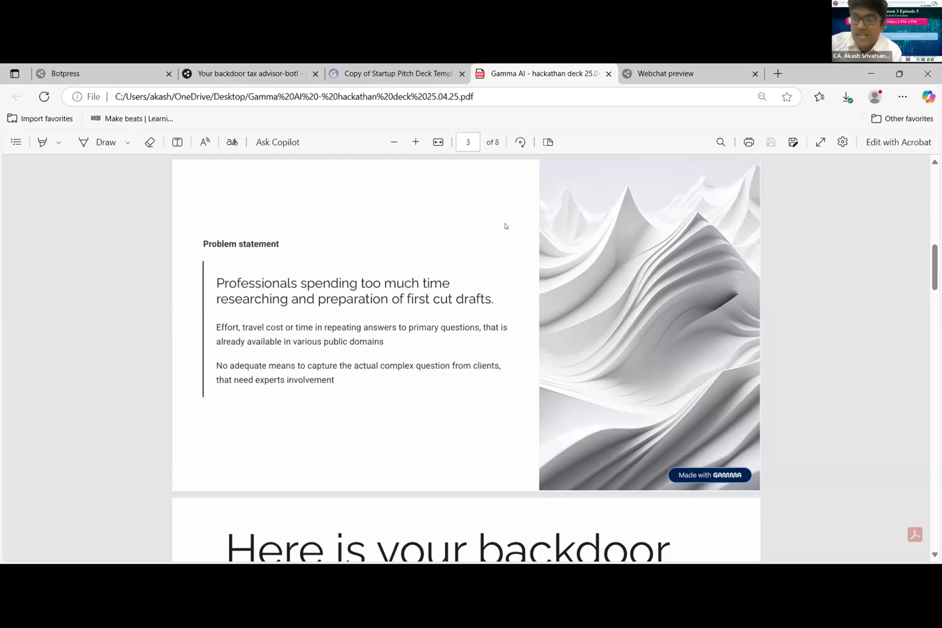
pyautogui.scroll(-5, 506, 226)
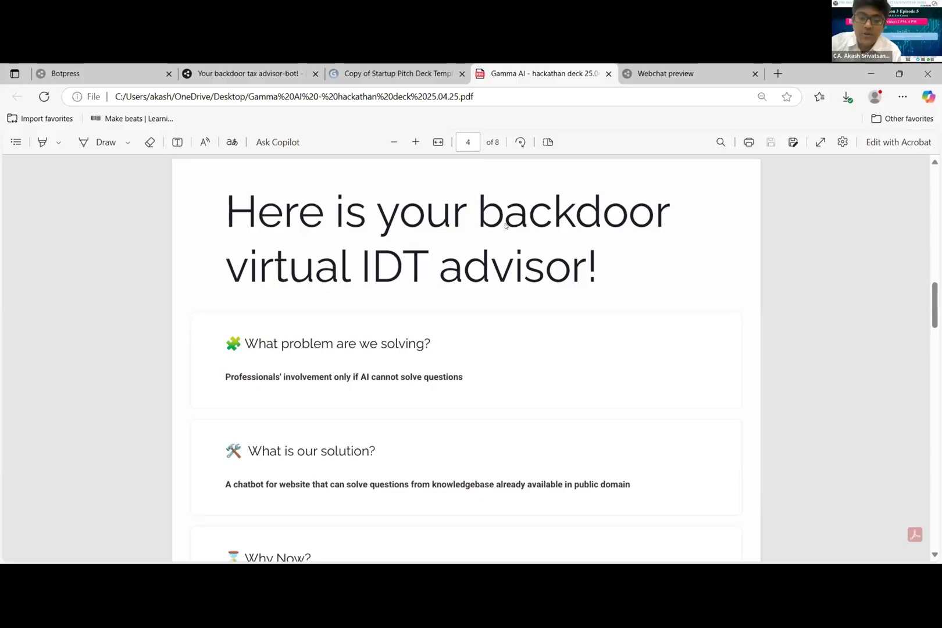
pyautogui.scroll(-2, 505, 227)
pyautogui.scroll(-2, 505, 227)
pyautogui.scroll(-2, 505, 227)
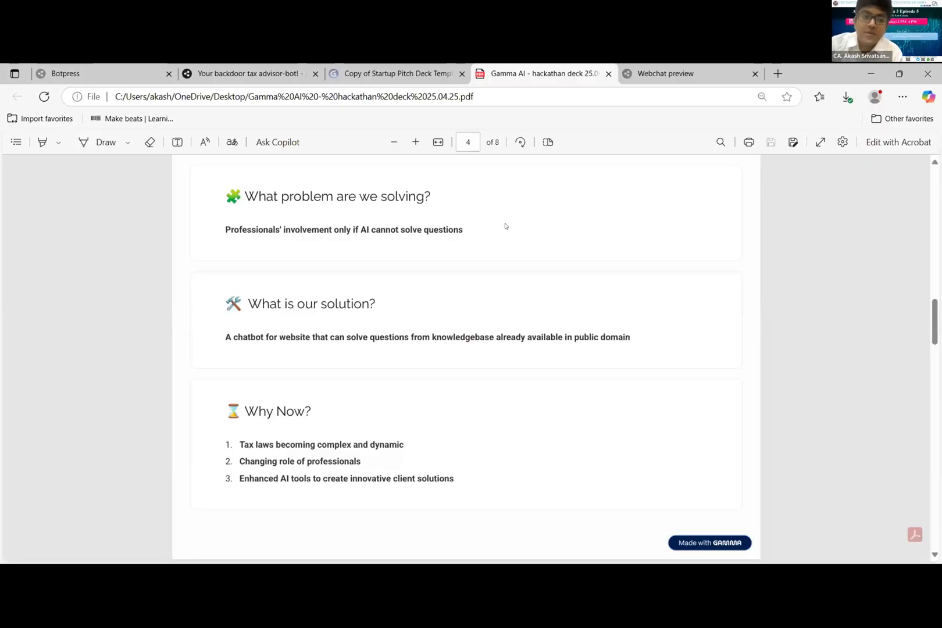
pyautogui.scroll(-5, 505, 226)
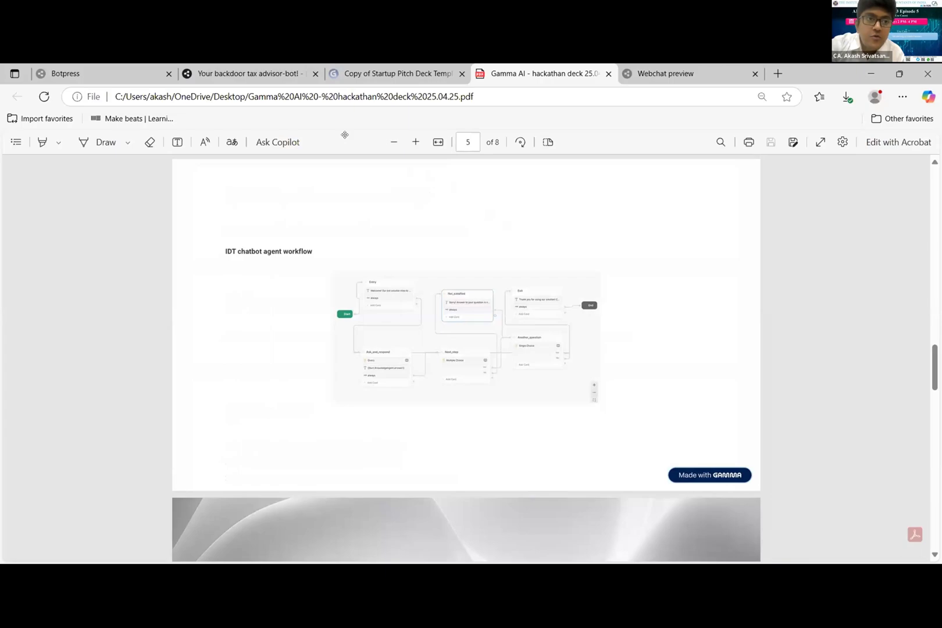
# Move from the Botpress workspace through the tax advisor bot's workflow to its Webchat preview
pyautogui.click(66, 73)
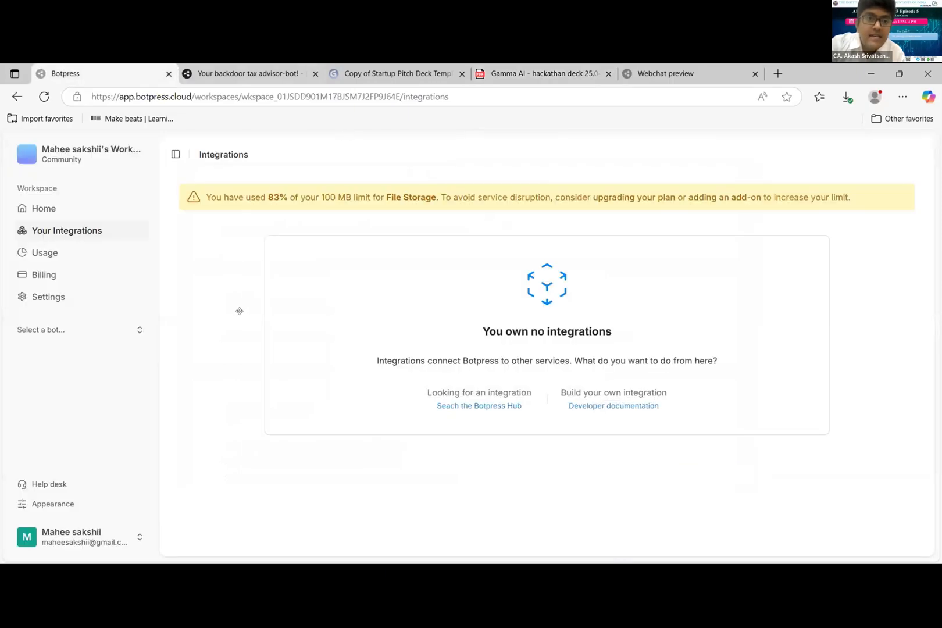
pyautogui.hotkey('ctrl', 'Tab')
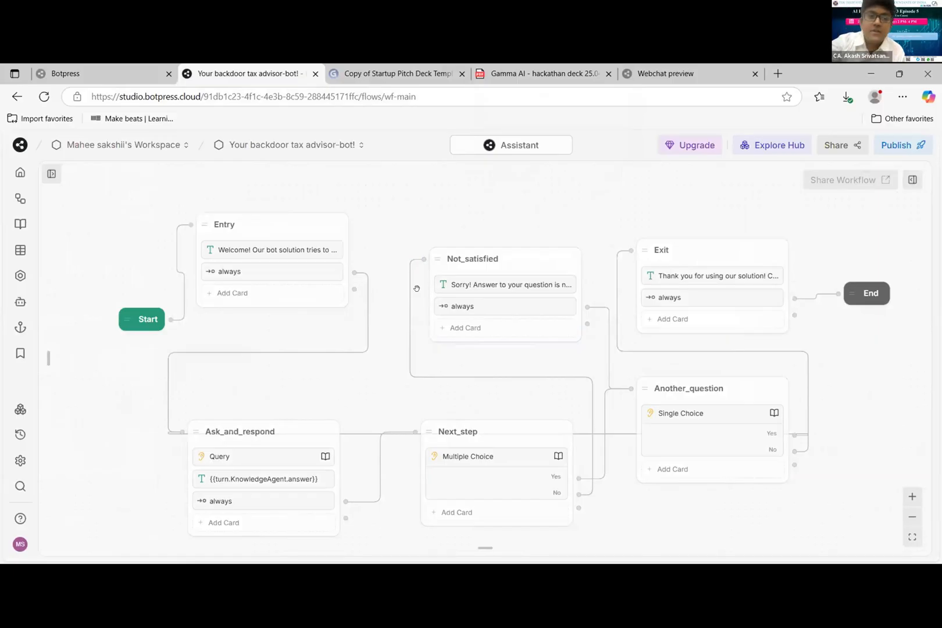
pyautogui.click(639, 74)
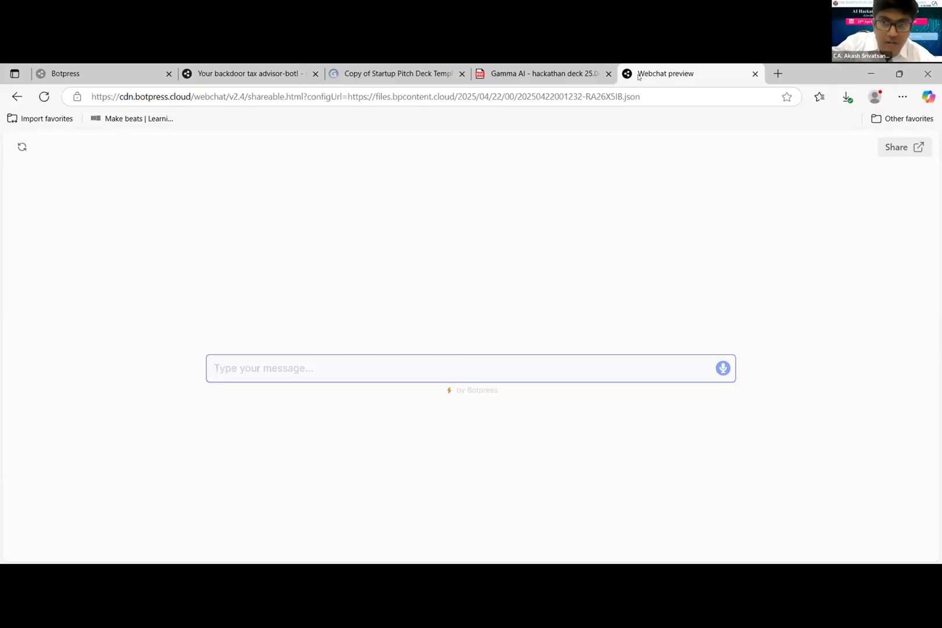
# Send 'Hi', ask how to apply for EPCG EODC under FTP 2023, and answer Yes to the satisfaction check
pyautogui.hotkey('alt', 'Tab')
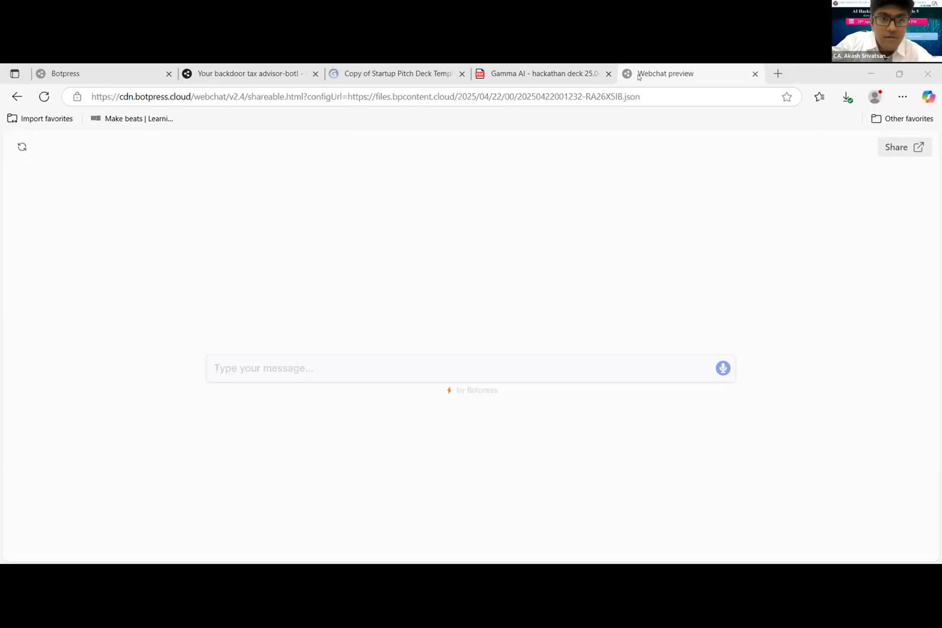
pyautogui.click(387, 366)
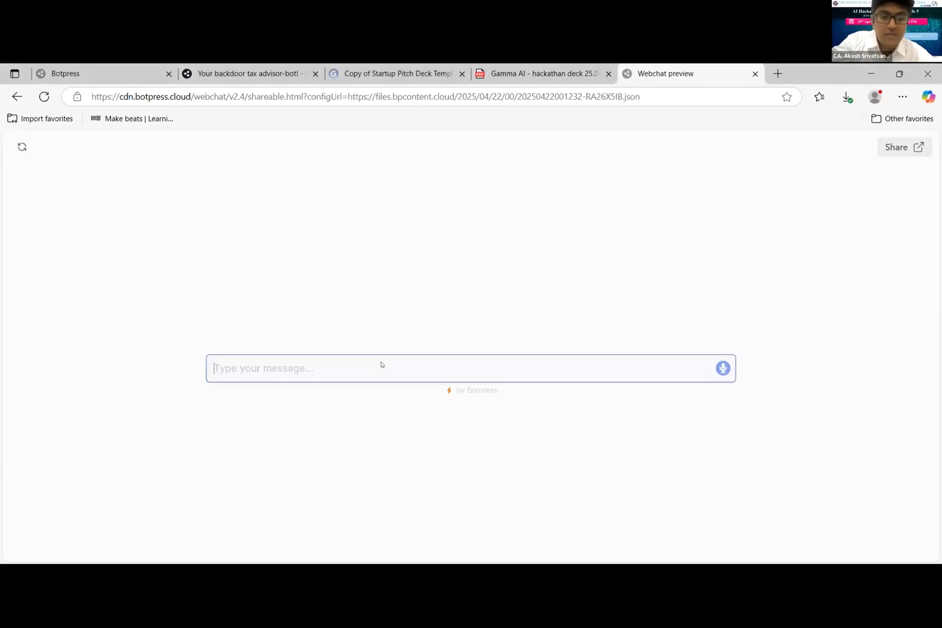
pyautogui.write('Hi')
pyautogui.press('Return')
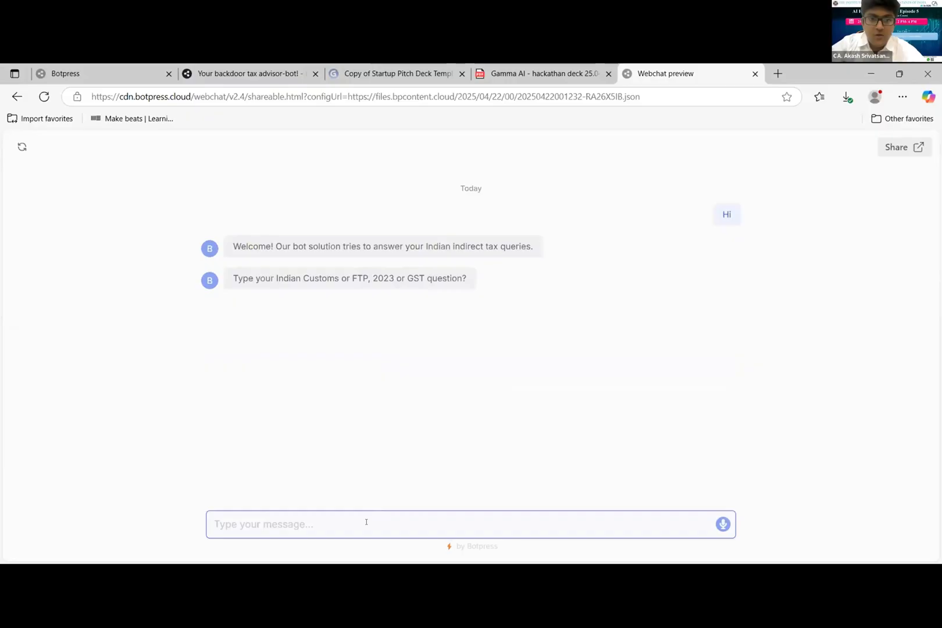
pyautogui.write('What is the procedure to apply for EPCG EODC under FTP 2023?')
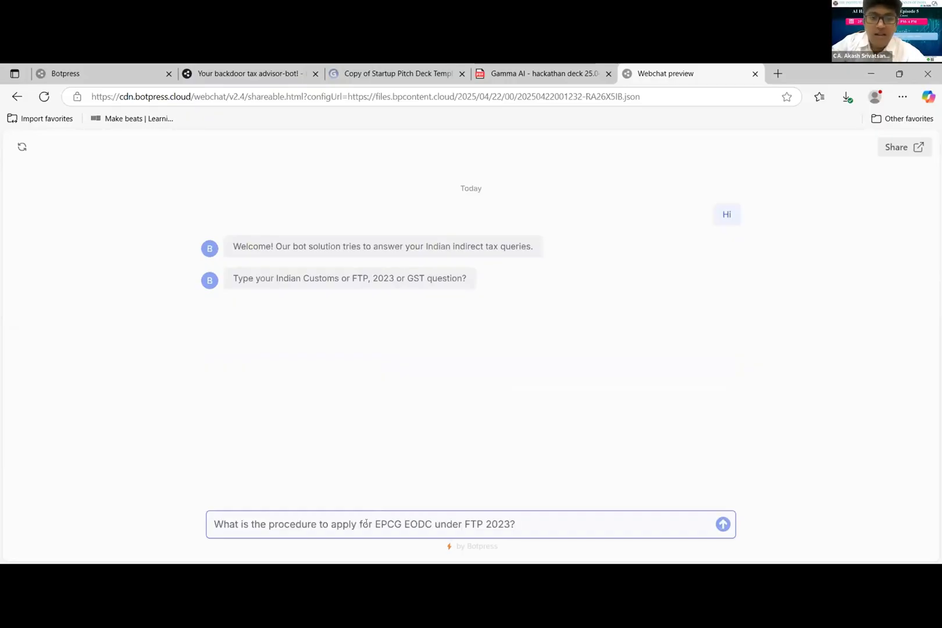
pyautogui.press('Return')
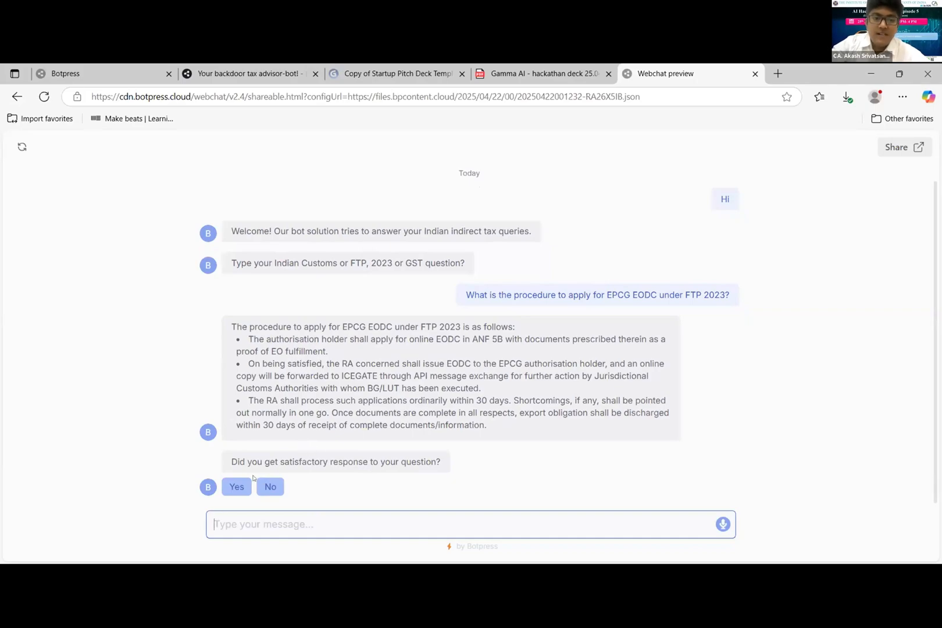
pyautogui.click(235, 486)
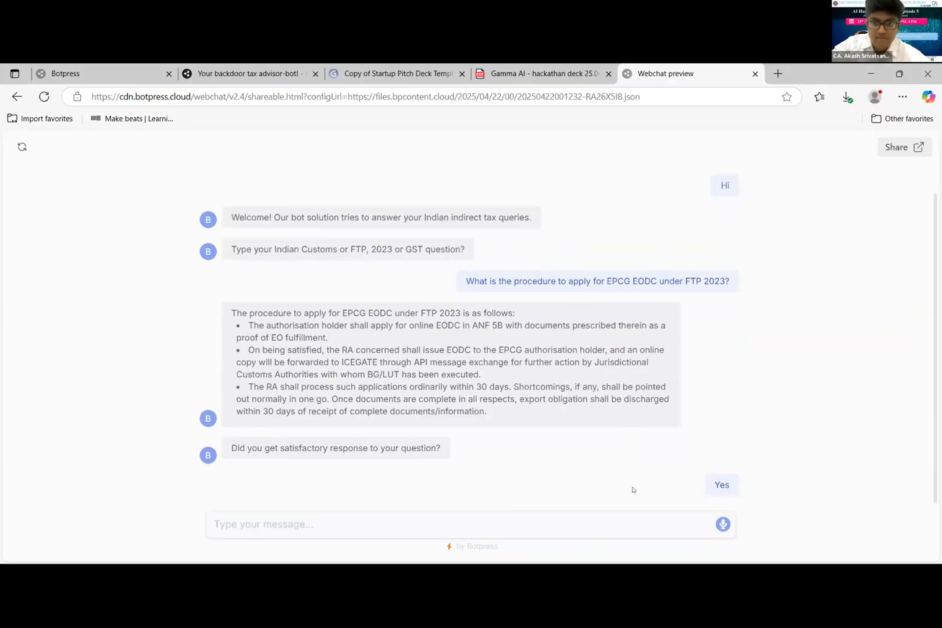
# Ask the Customs Act, 1962 charging-section question, approve the Section 12 answer, and agree to another question
pyautogui.click(379, 528)
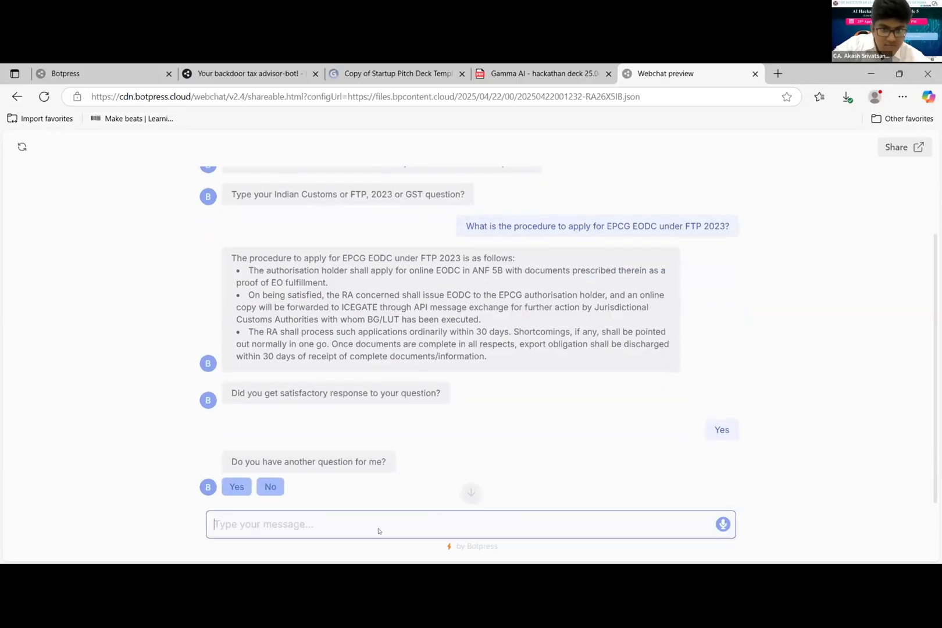
pyautogui.click(236, 486)
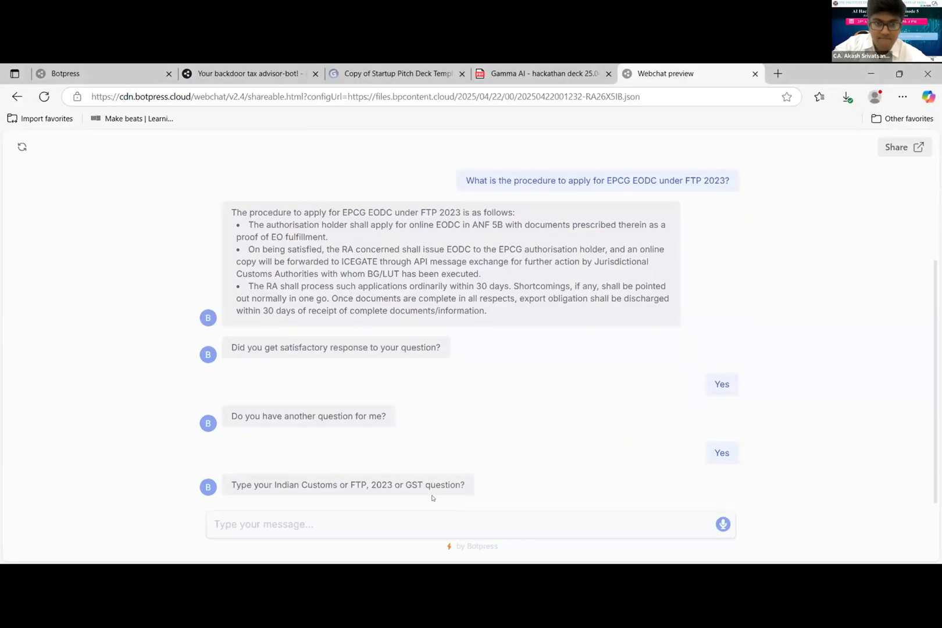
pyautogui.click(360, 523)
pyautogui.write('Which provision of the Customs Act, 1962 is charging section for levy of Customs duty in India?')
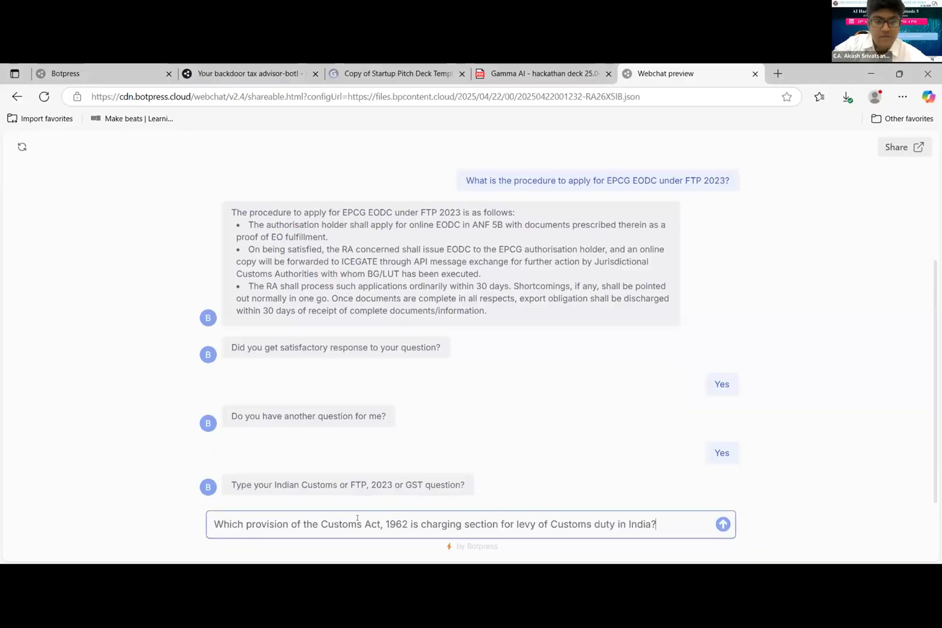
pyautogui.press('Return')
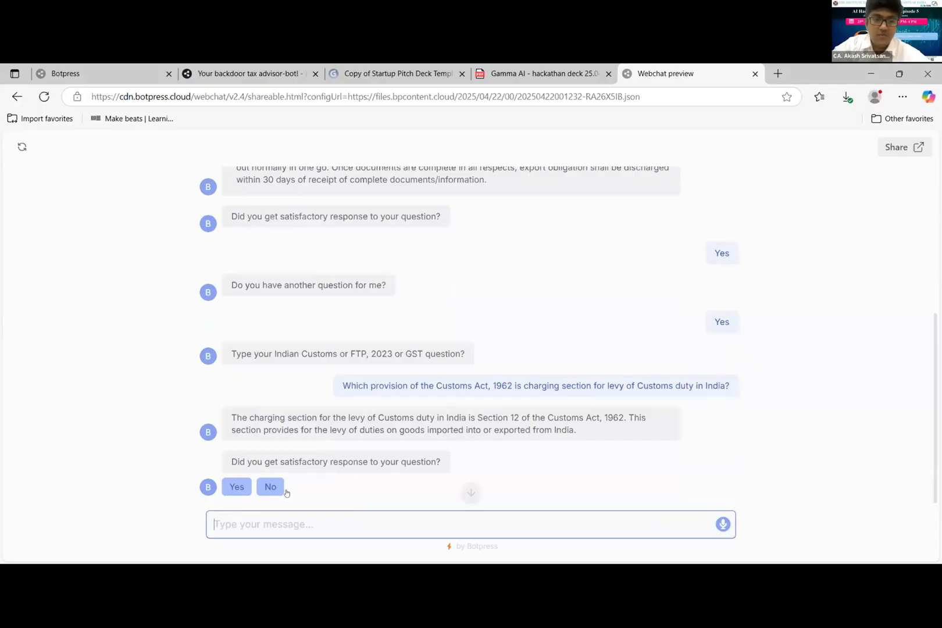
pyautogui.click(233, 489)
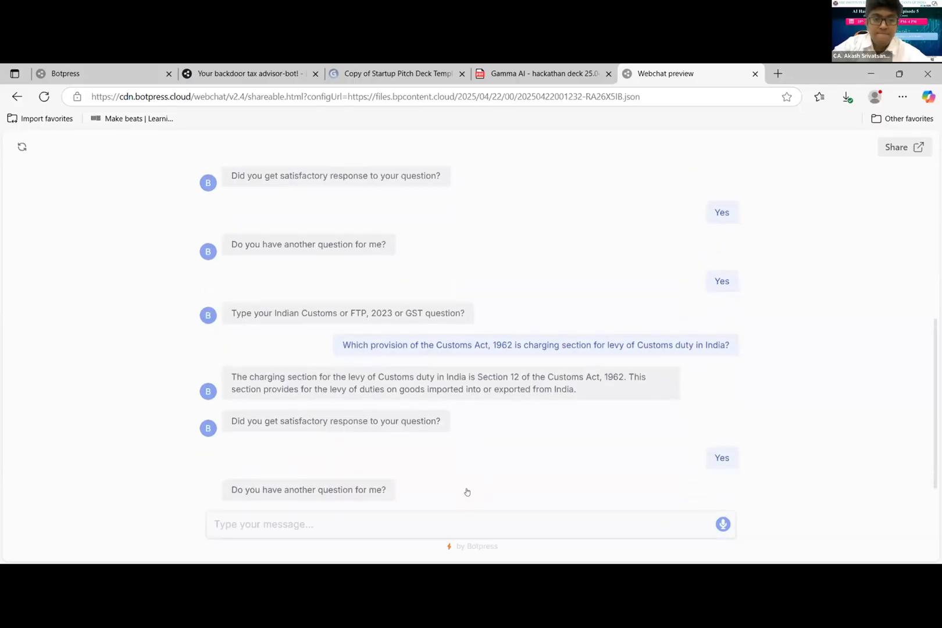
pyautogui.click(236, 487)
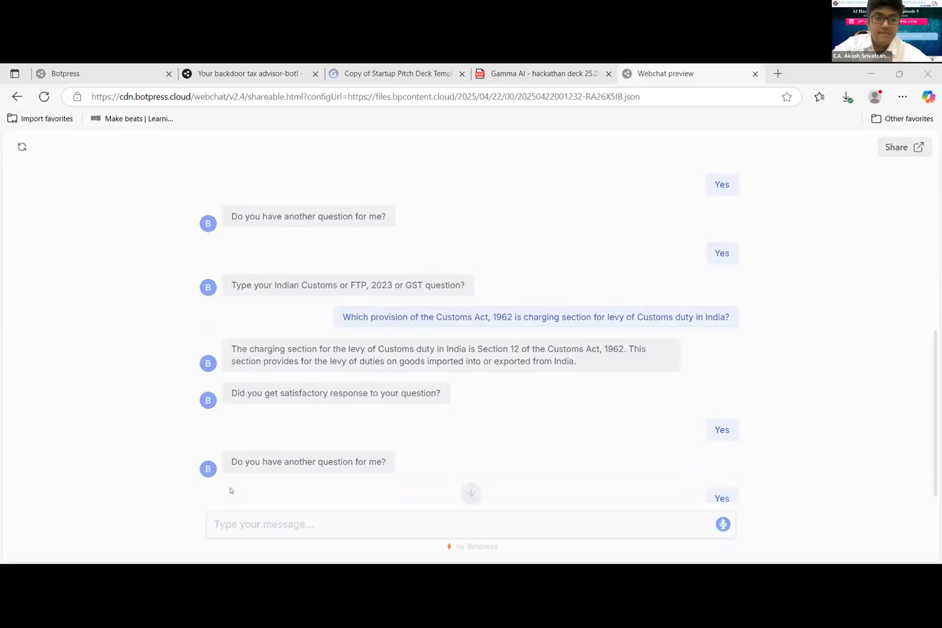
# Ask about blocked transactions under Section 17(5) CGST, approve the answer, and agree to another question
pyautogui.click(255, 526)
pyautogui.write('What are blocked transactions under Section 17(5) of CGST Act, 2017?')
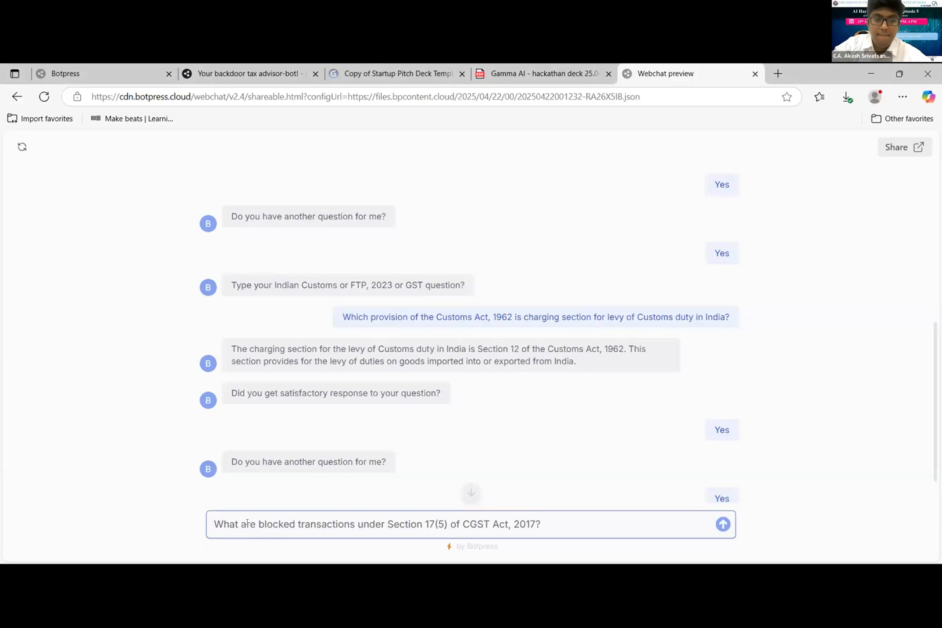
pyautogui.press('Return')
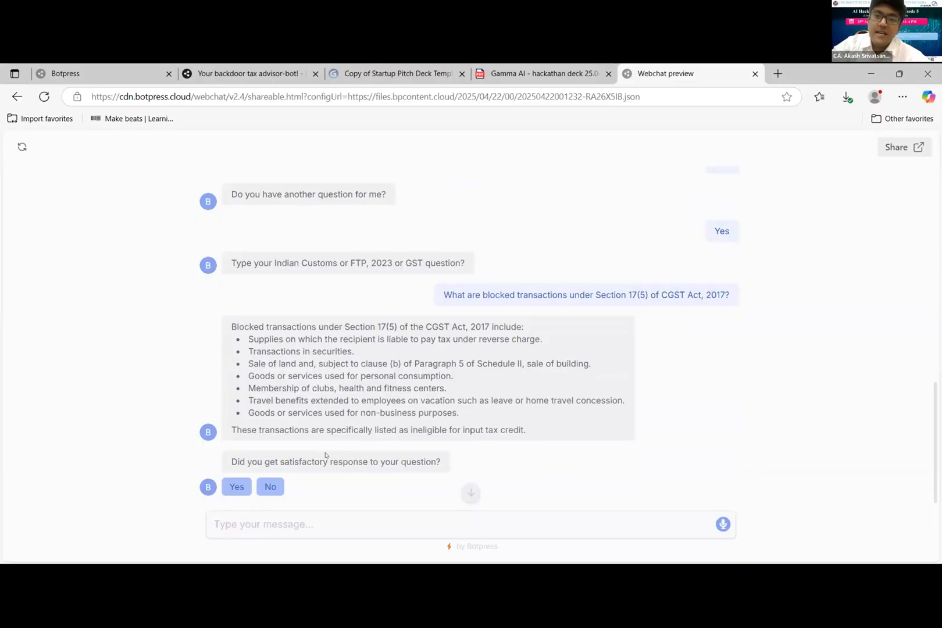
pyautogui.click(233, 487)
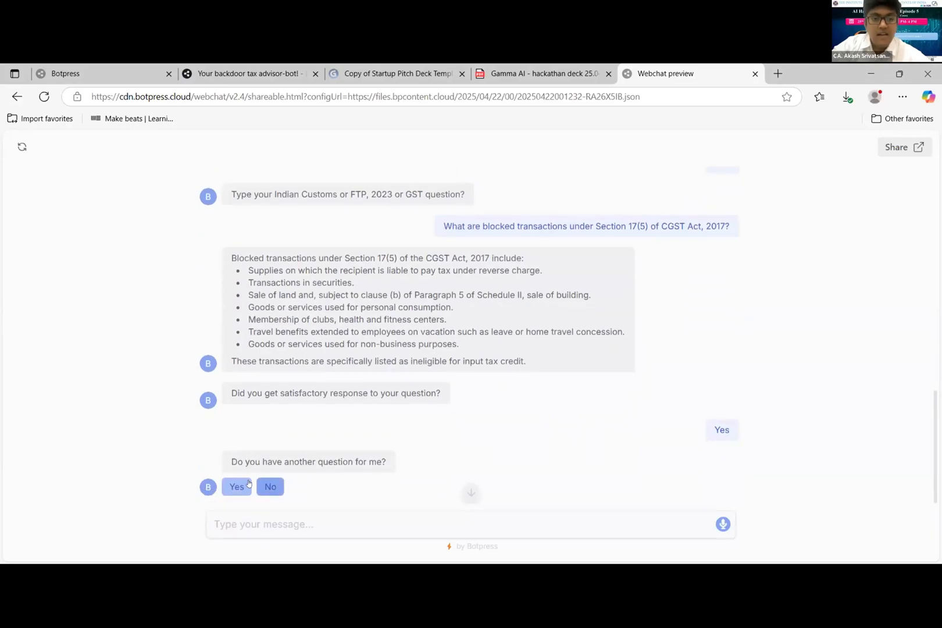
pyautogui.click(237, 486)
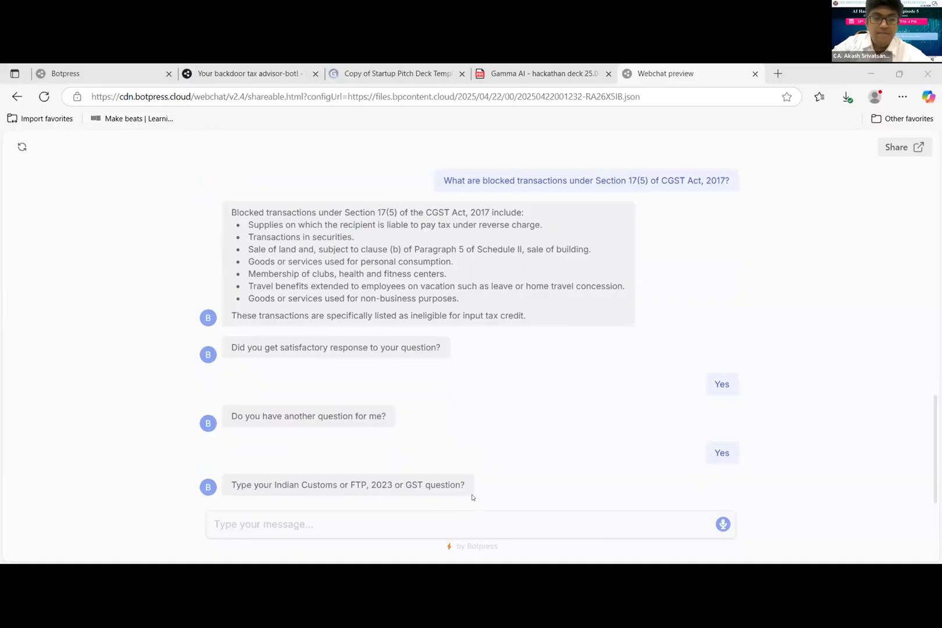
# Ask about current account transactions under FEMA, answer No to satisfaction, then agree to another question
pyautogui.click(423, 523)
pyautogui.write('Explain current account transactions under FEMA laws in India')
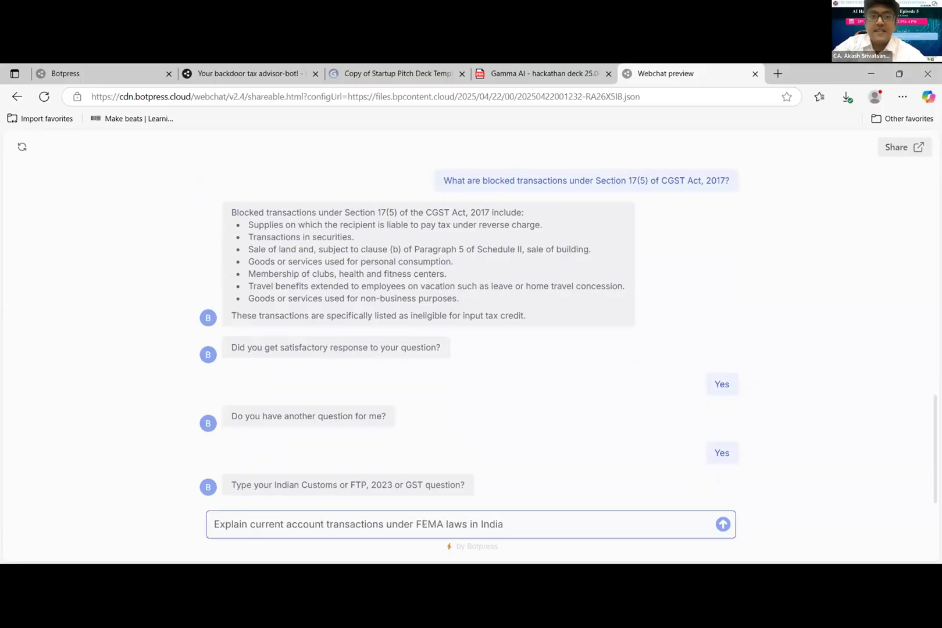
pyautogui.press('Return')
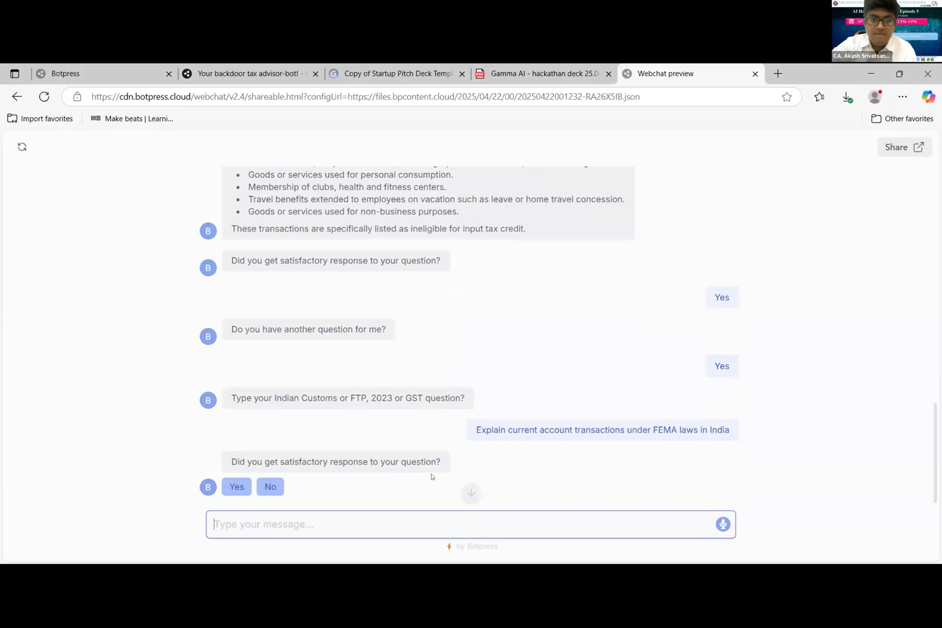
pyautogui.click(269, 486)
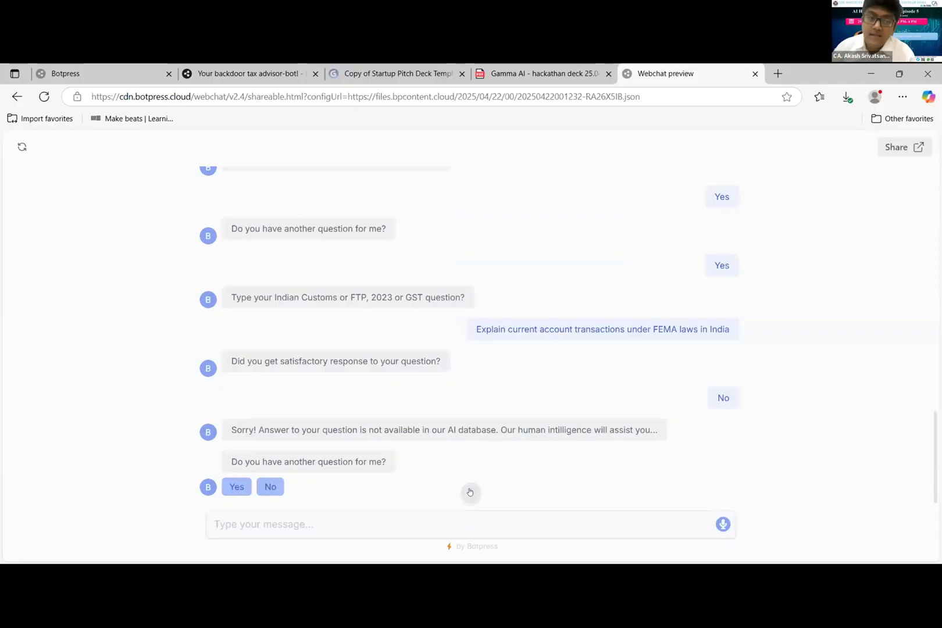
pyautogui.click(235, 486)
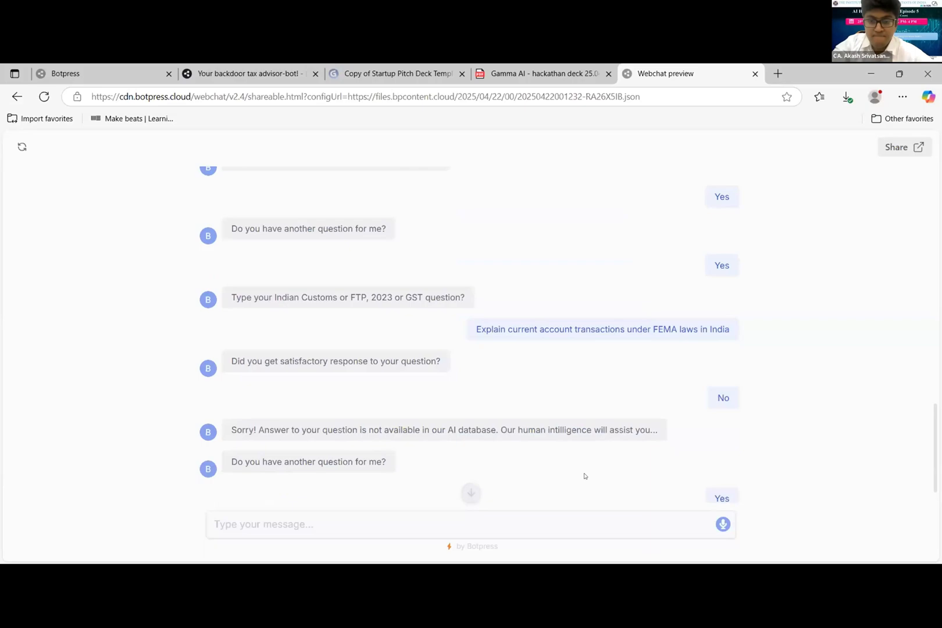
pyautogui.click(473, 492)
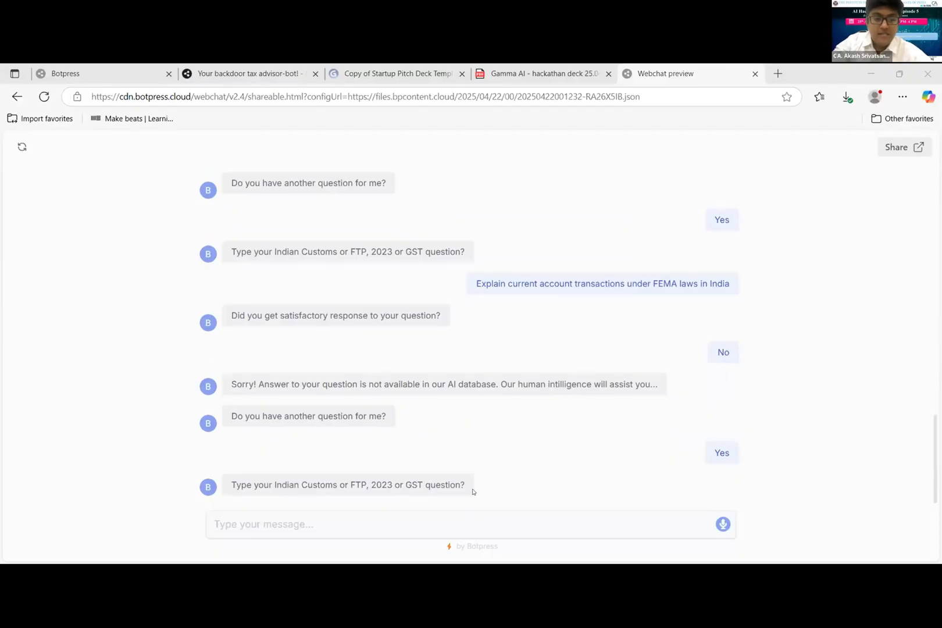
# Ask which notifications provide RCM rates under CGST Act, 2017, approve the answer, and agree to another question
pyautogui.click(366, 523)
pyautogui.write('Under which notifications are RCM rates provided under CGST Act, 2017?')
pyautogui.press('Return')
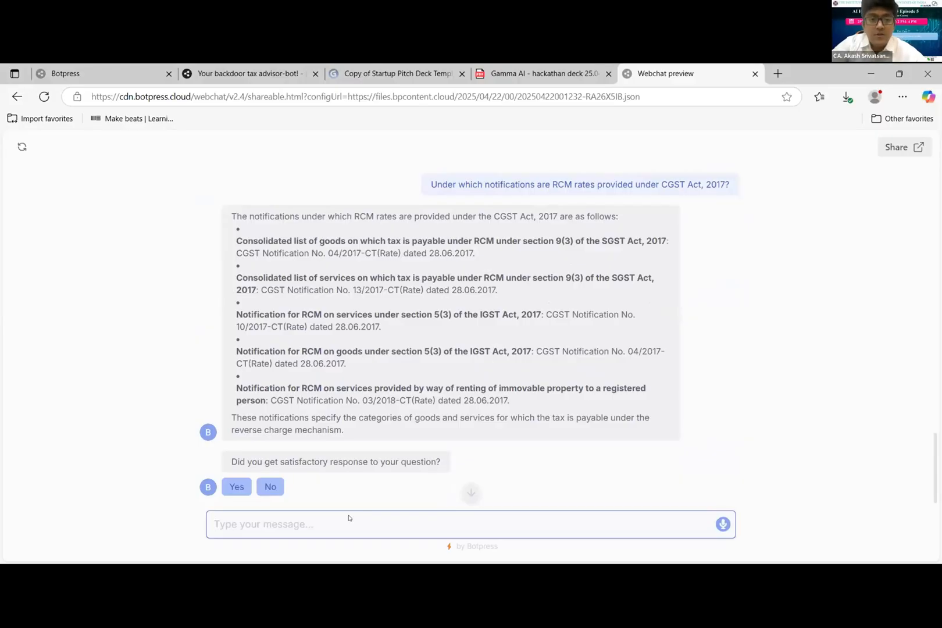
pyautogui.click(236, 486)
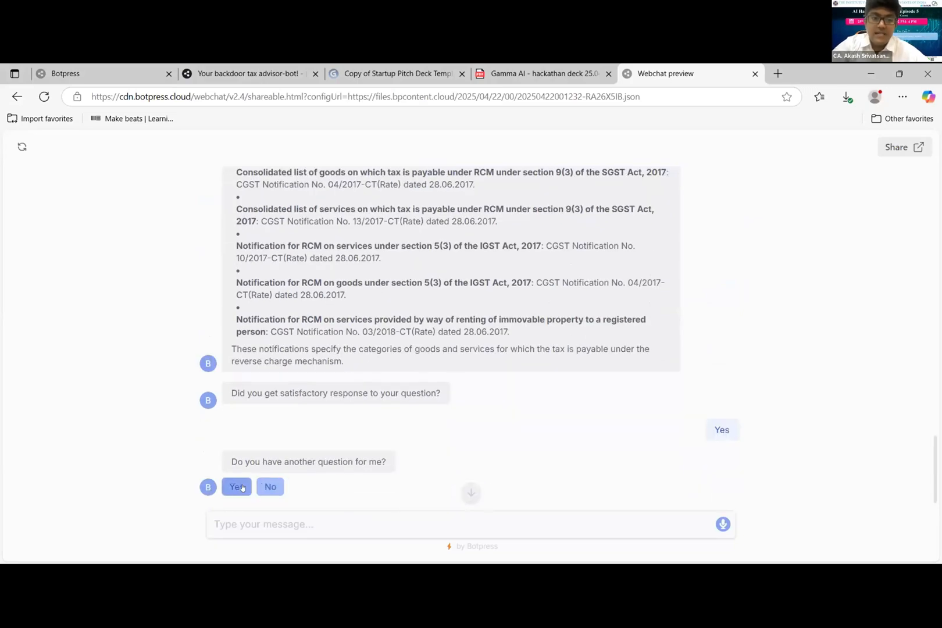
pyautogui.click(238, 487)
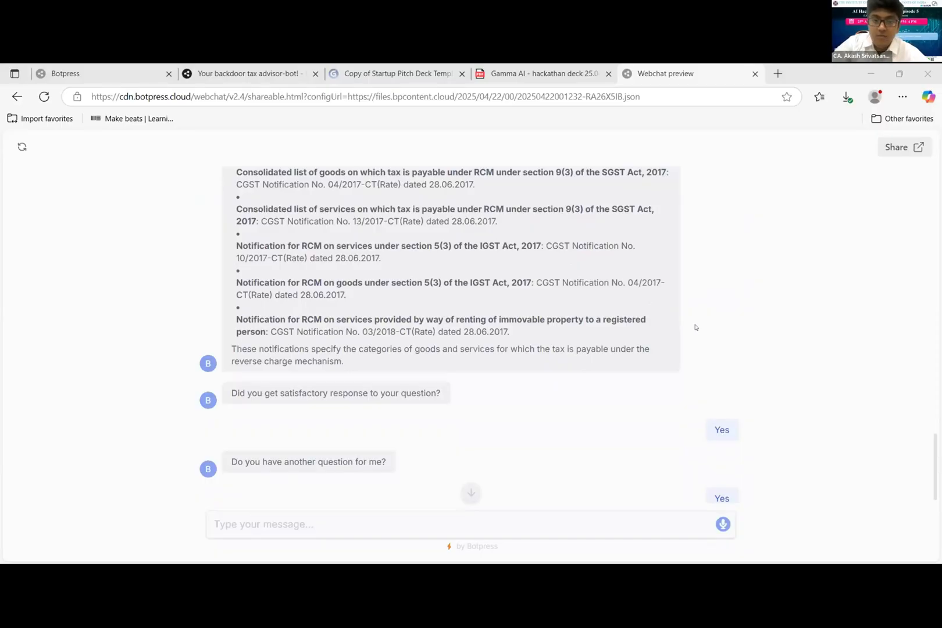
# Ask whether LUT exporters can avail the EPCG scheme, approve the answer, and agree to another question
pyautogui.click(383, 523)
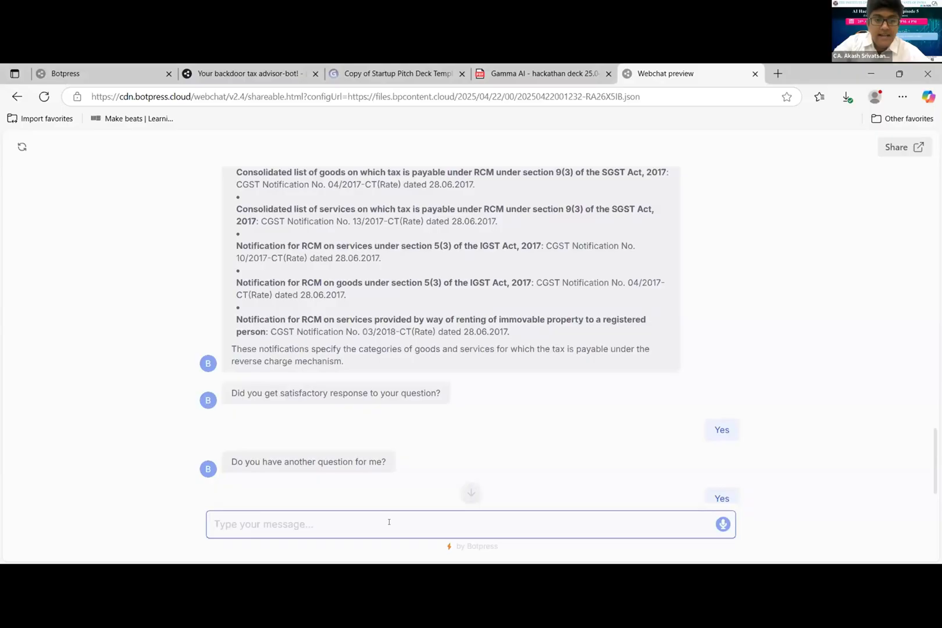
pyautogui.write('Can exporters who are exporting goods under LUT in CGST Act, 2017 now avail EPCG scheme?')
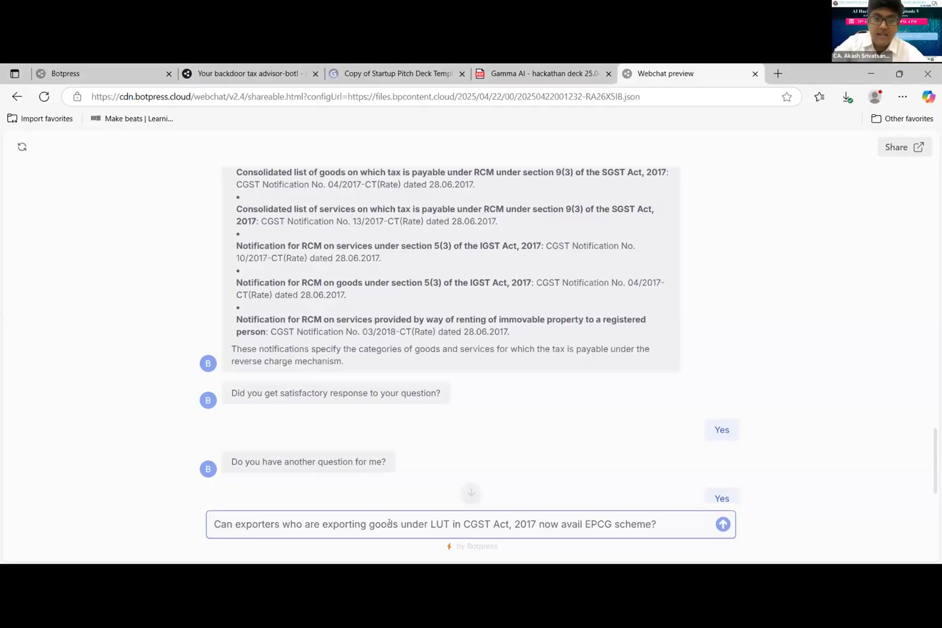
pyautogui.press('Return')
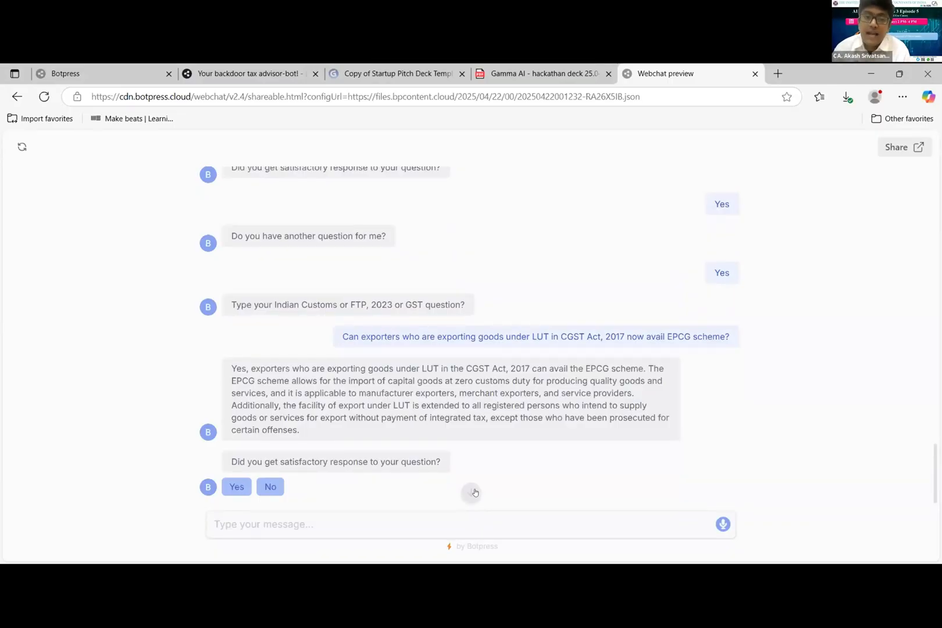
pyautogui.click(237, 487)
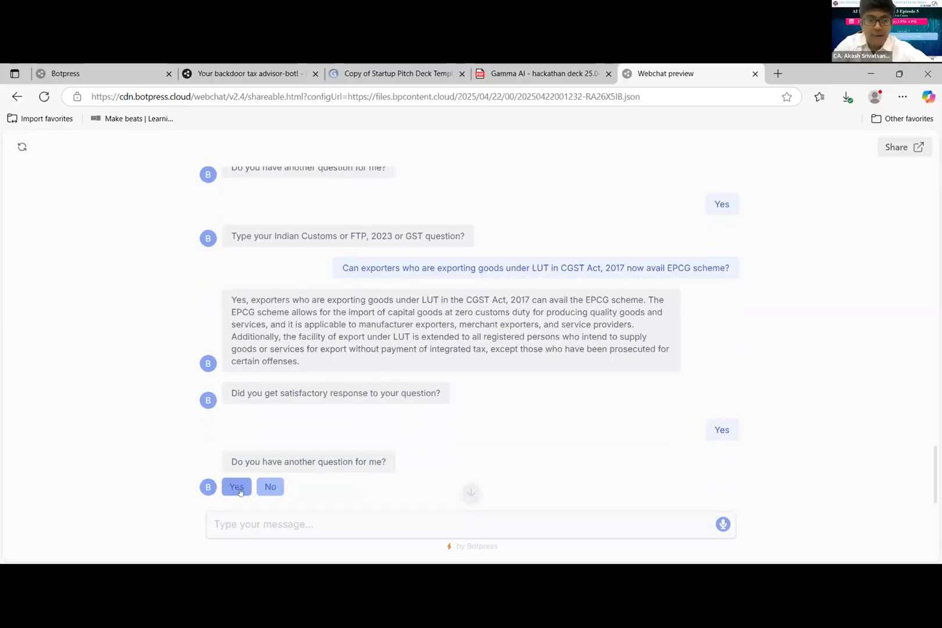
pyautogui.click(237, 486)
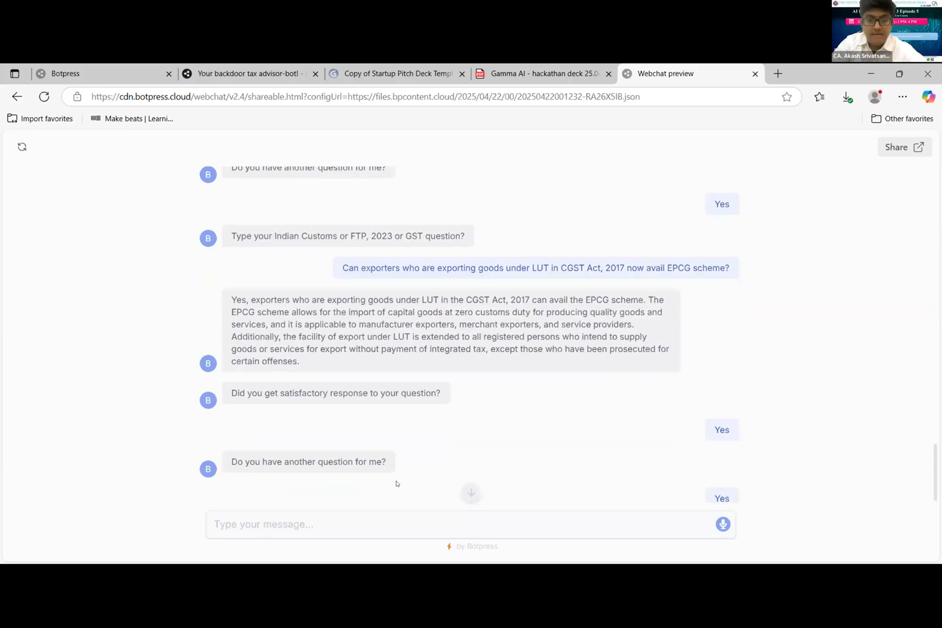
pyautogui.click(471, 494)
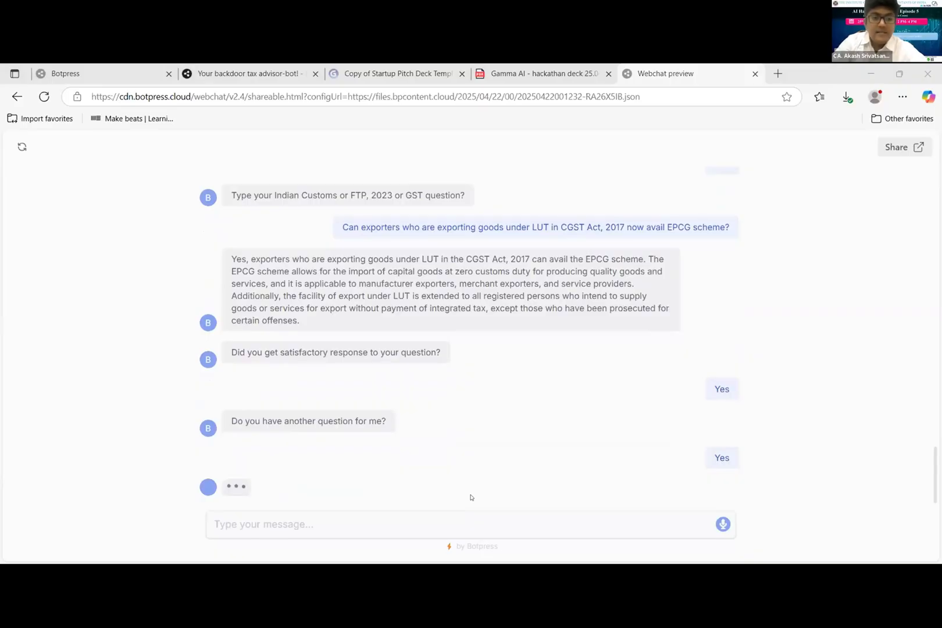
# Ask 'Explain IndAS 113', answer No twice to end the chat, and bring back the hackathon deck PDF
pyautogui.click(327, 523)
pyautogui.write('Explain IndAS 113')
pyautogui.press('Return')
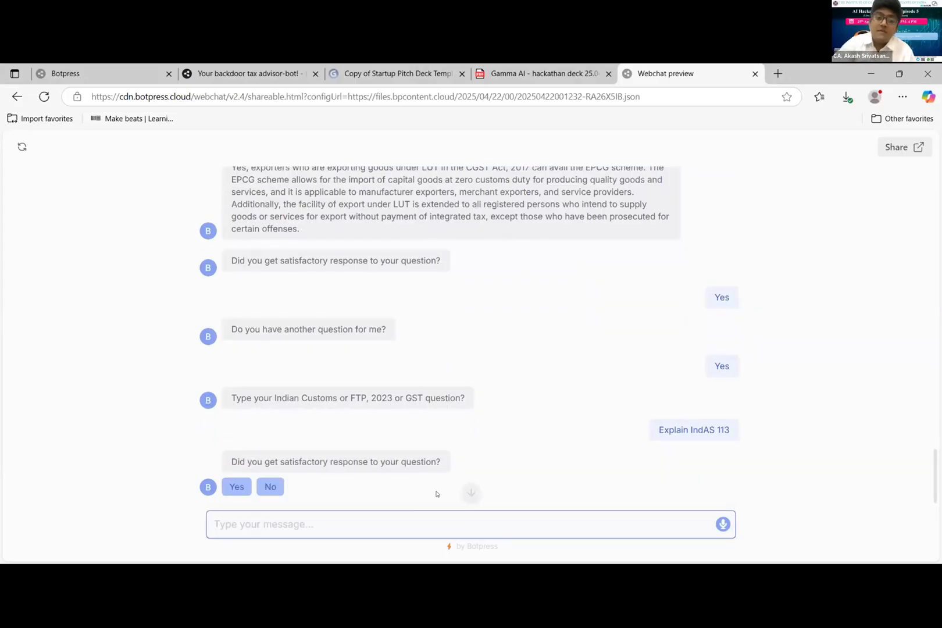
pyautogui.click(274, 488)
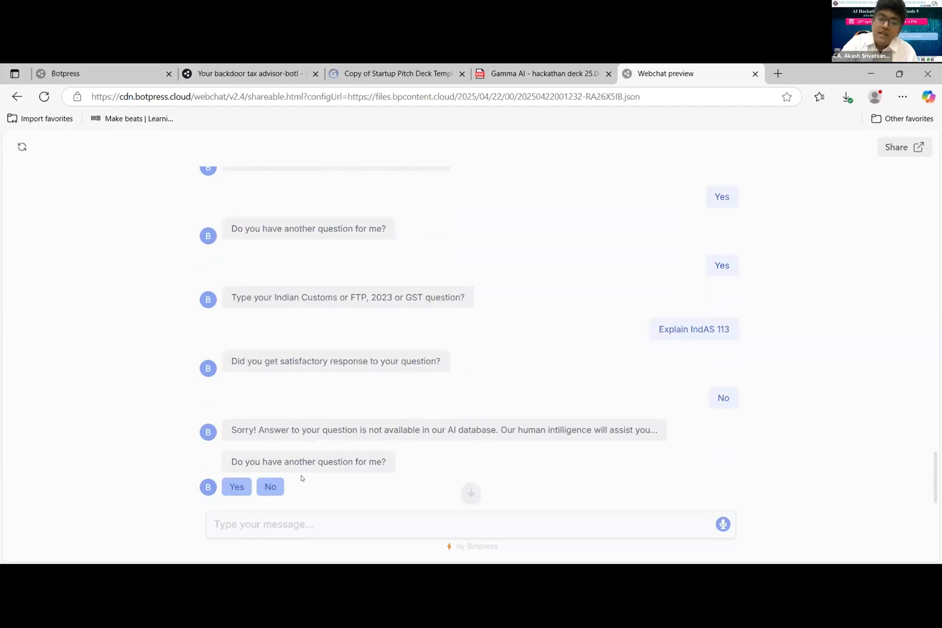
pyautogui.click(271, 486)
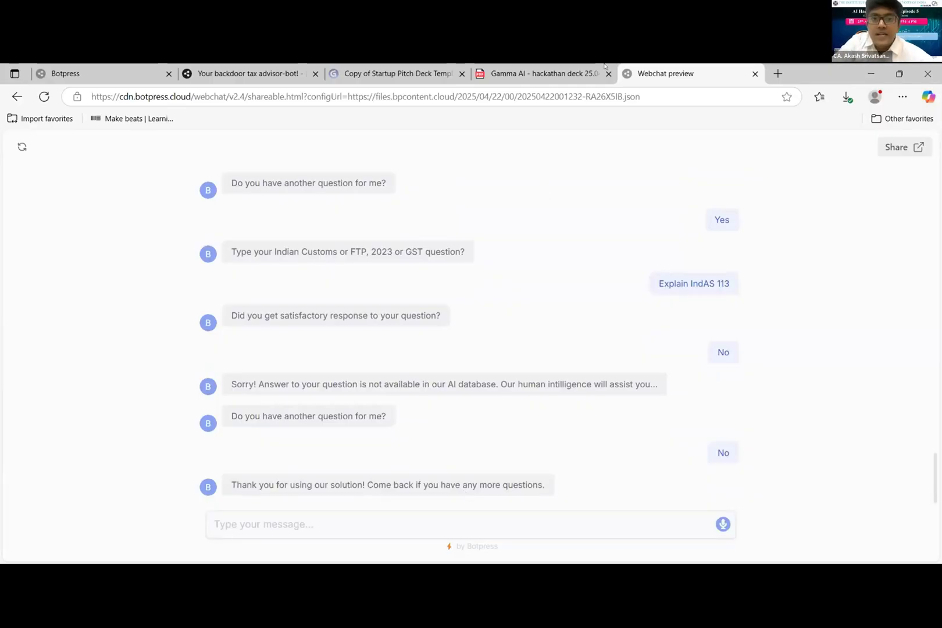
pyautogui.click(545, 73)
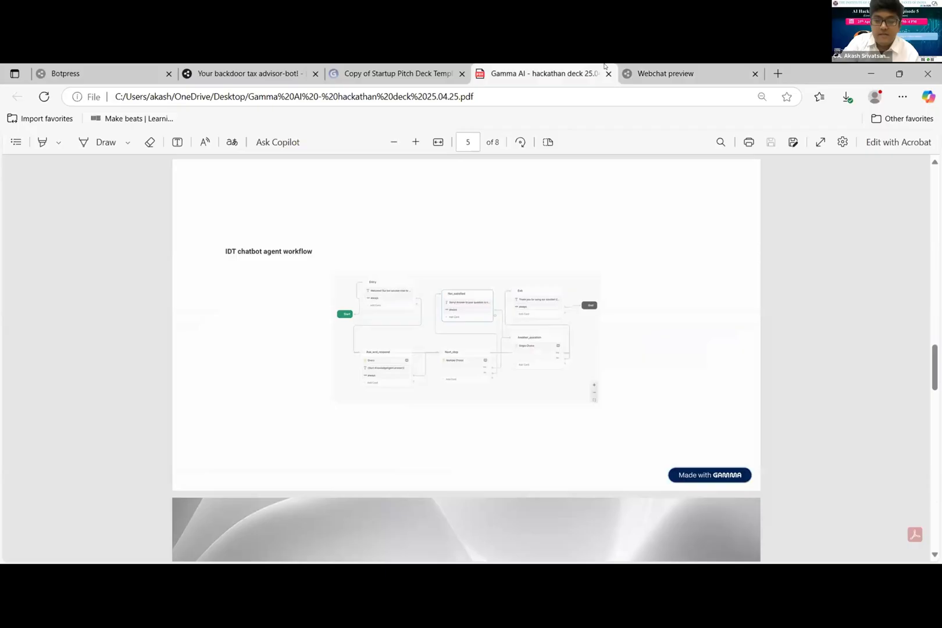
pyautogui.scroll(-5, 467, 331)
pyautogui.scroll(-3, 467, 330)
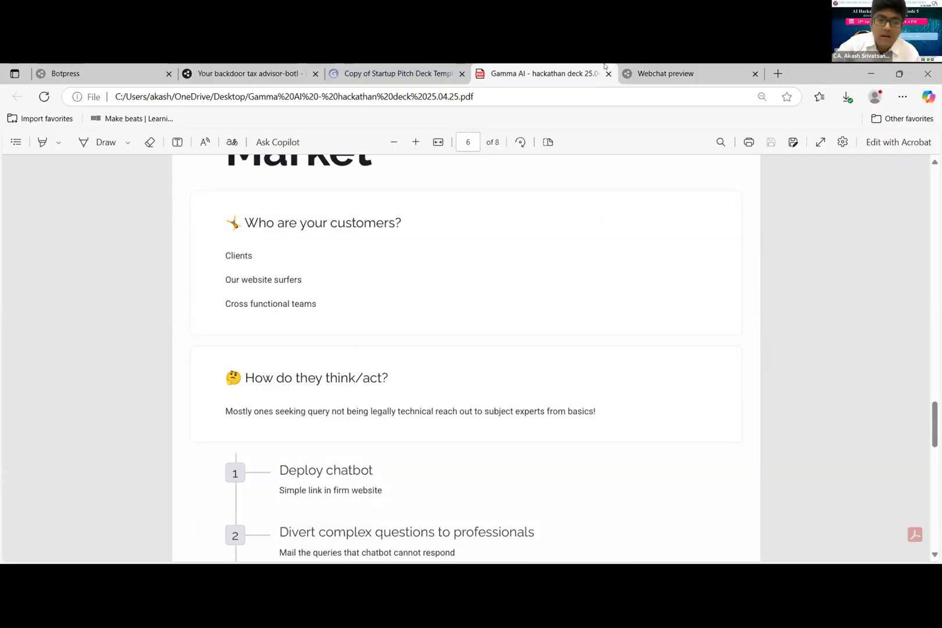
pyautogui.scroll(-3, 471, 353)
pyautogui.scroll(-3, 471, 353)
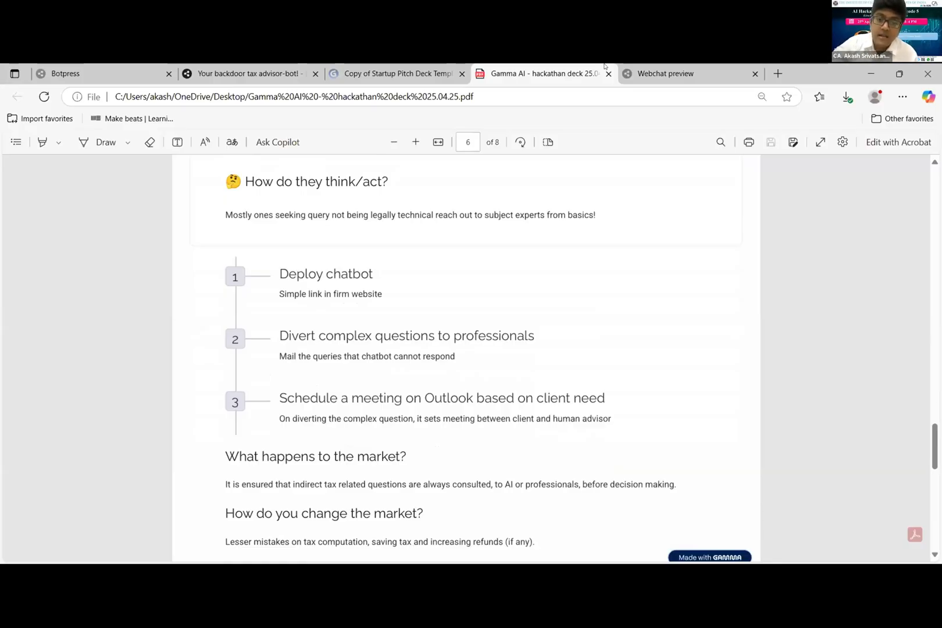
pyautogui.scroll(-1, 467, 353)
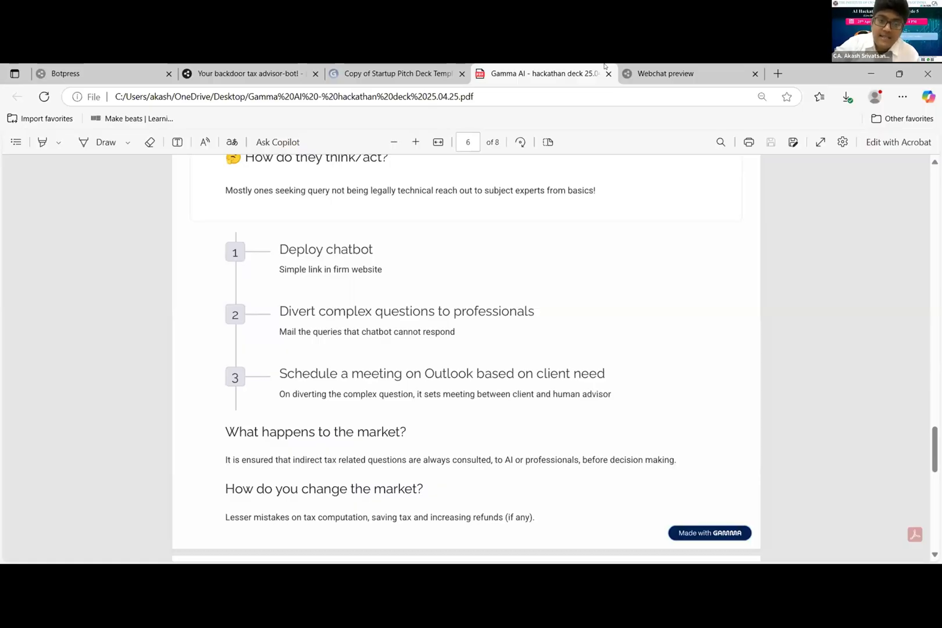
pyautogui.scroll(-5, 466, 353)
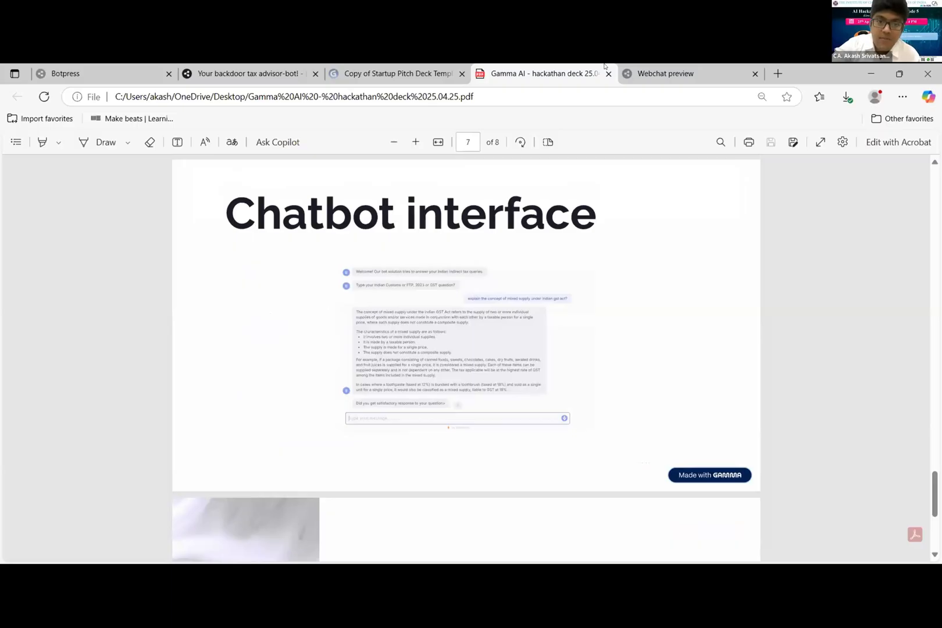
pyautogui.scroll(-5, 467, 353)
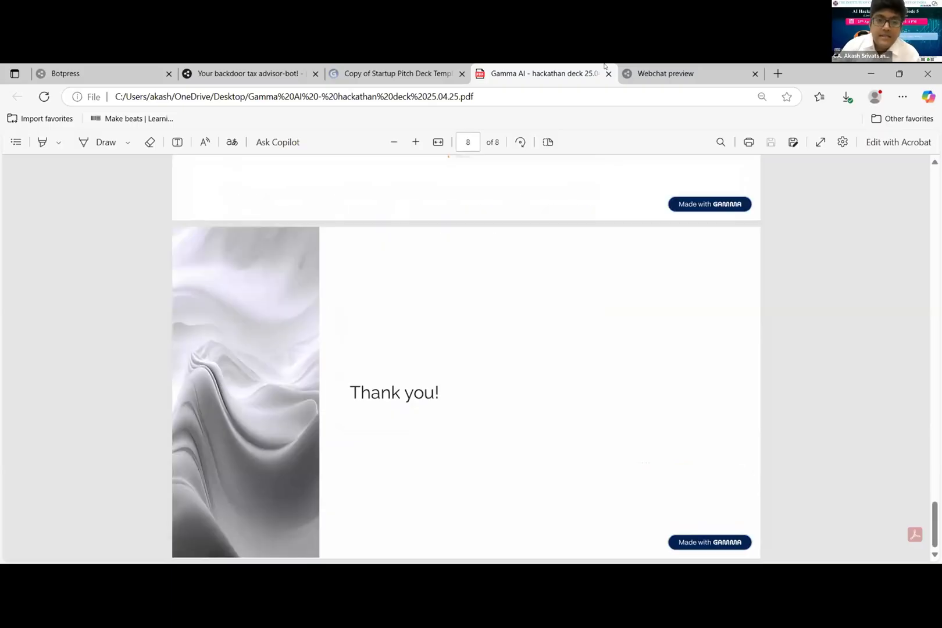